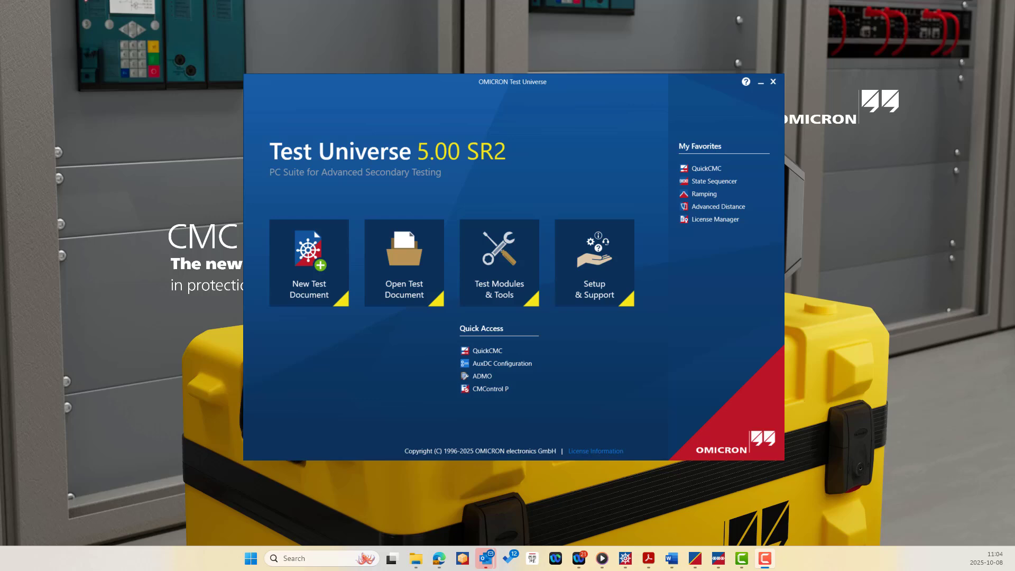
- Show the Test Modules & Tools overview and look over the State Sequencer entry
left_click(491, 250)
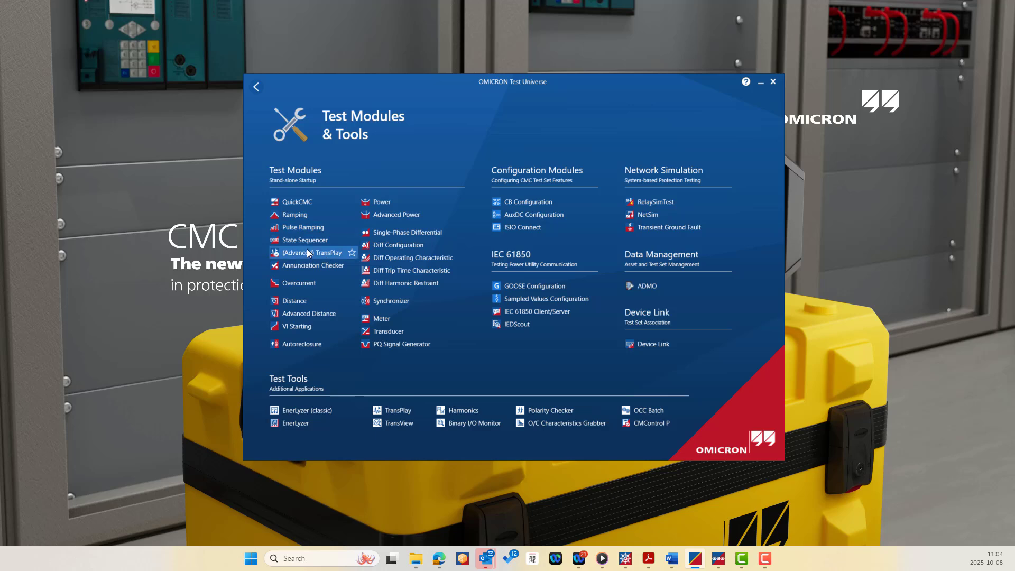
mouse_move(303, 241)
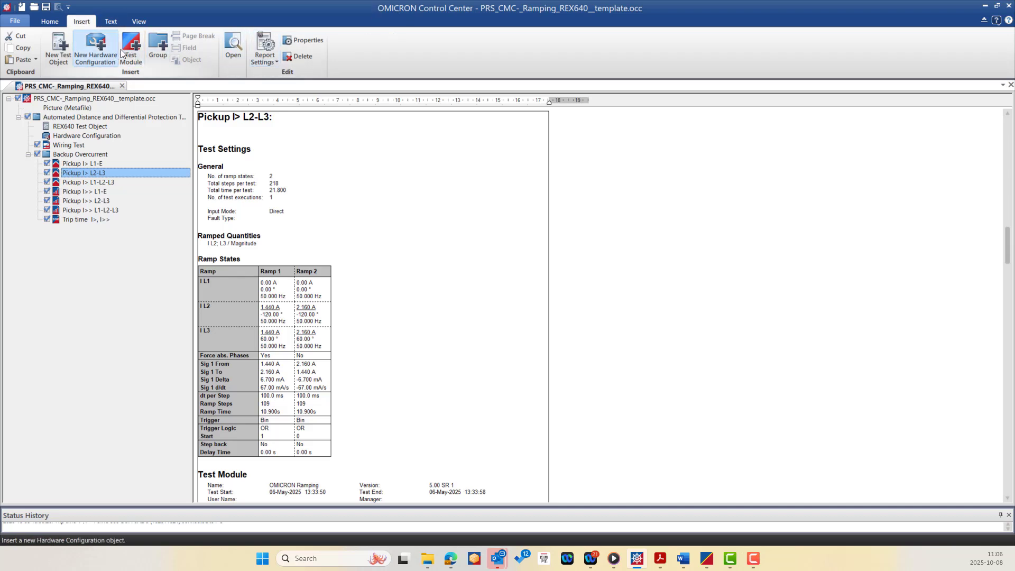
- Browse the Insert Test Module list, cancel it, and open 'Trip time I>, I>>' in State Sequencer
left_click(138, 48)
scroll(121, 147, "down", 5)
left_click(121, 147)
scroll(121, 147, "down", 2)
key("Down")
key("Down")
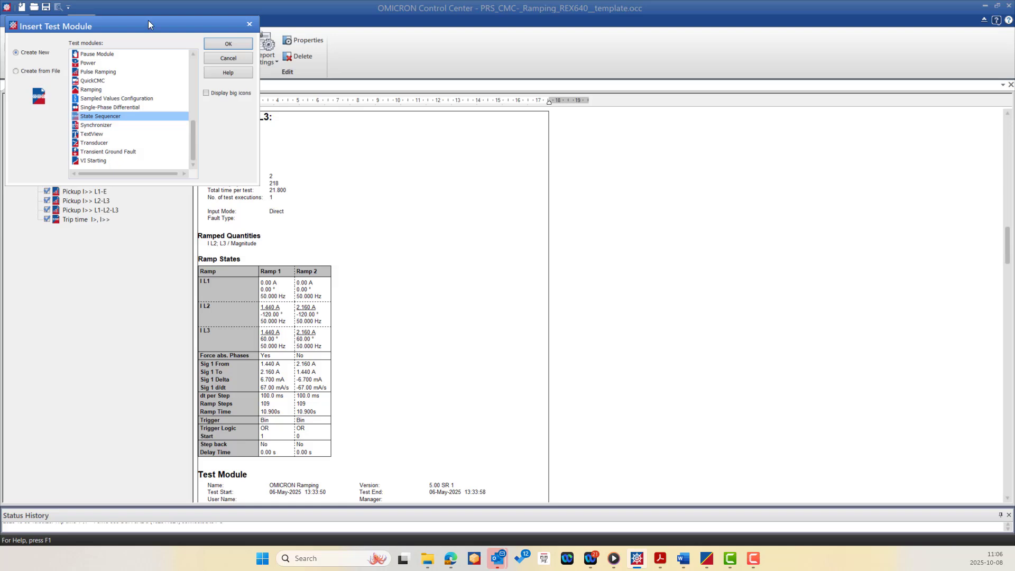
left_click(248, 23)
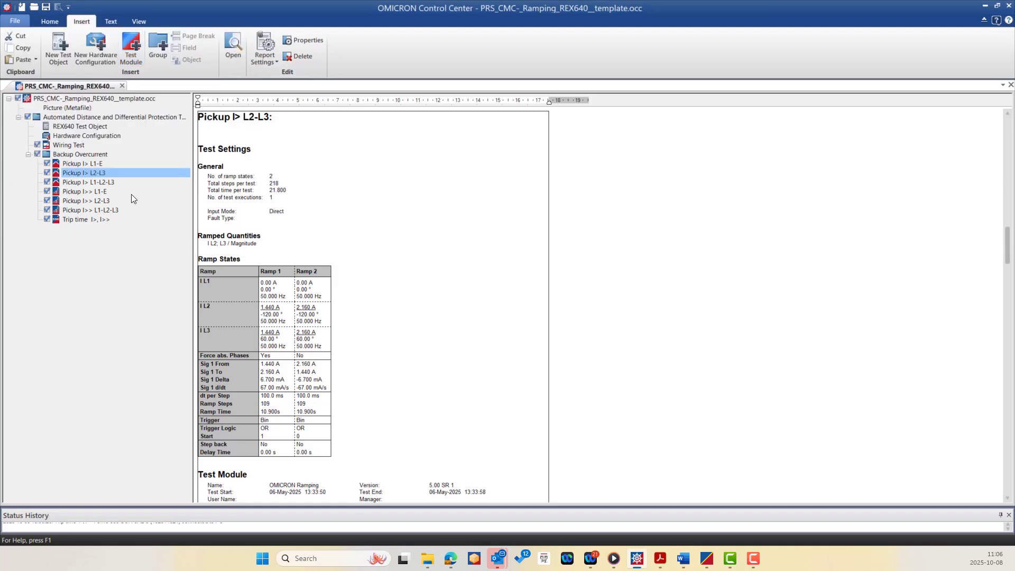
left_click(94, 222)
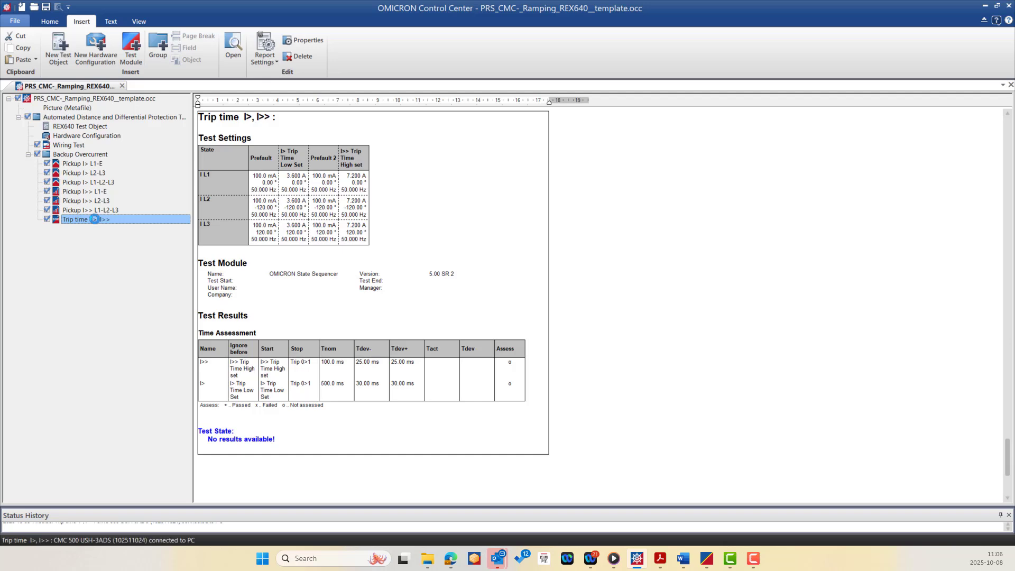
double_click(94, 219)
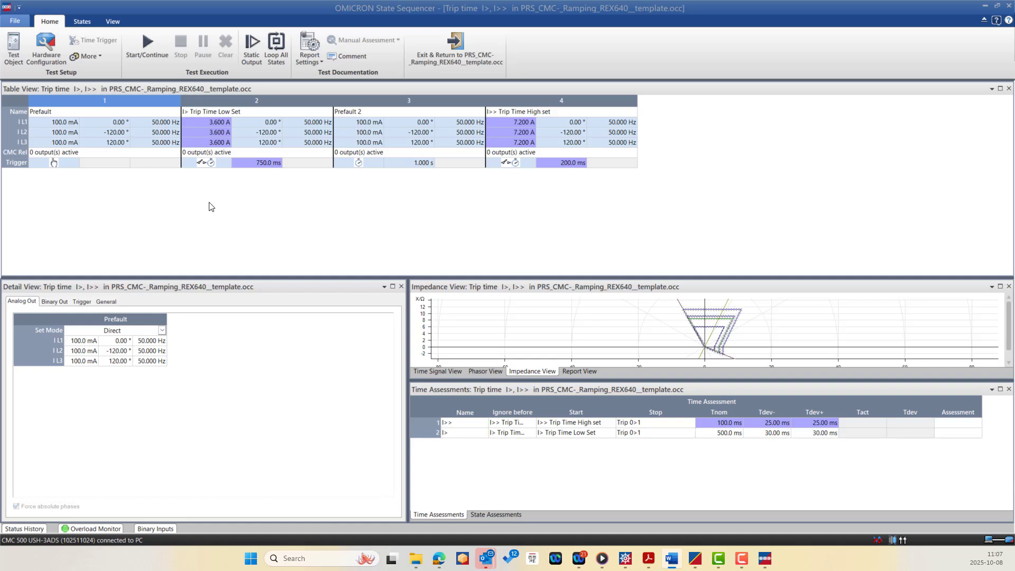
left_click(274, 101)
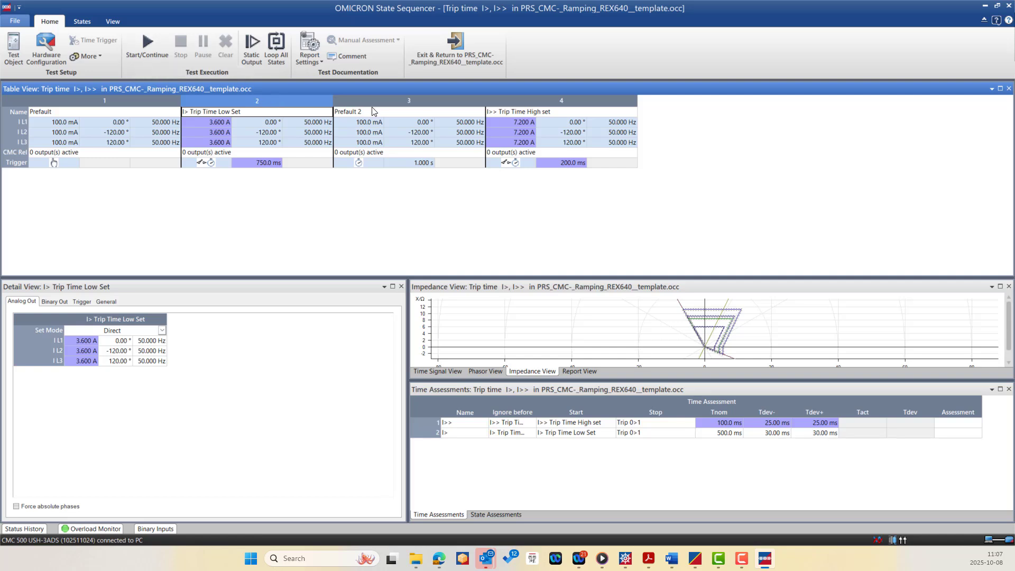
left_click(465, 100)
key("Right")
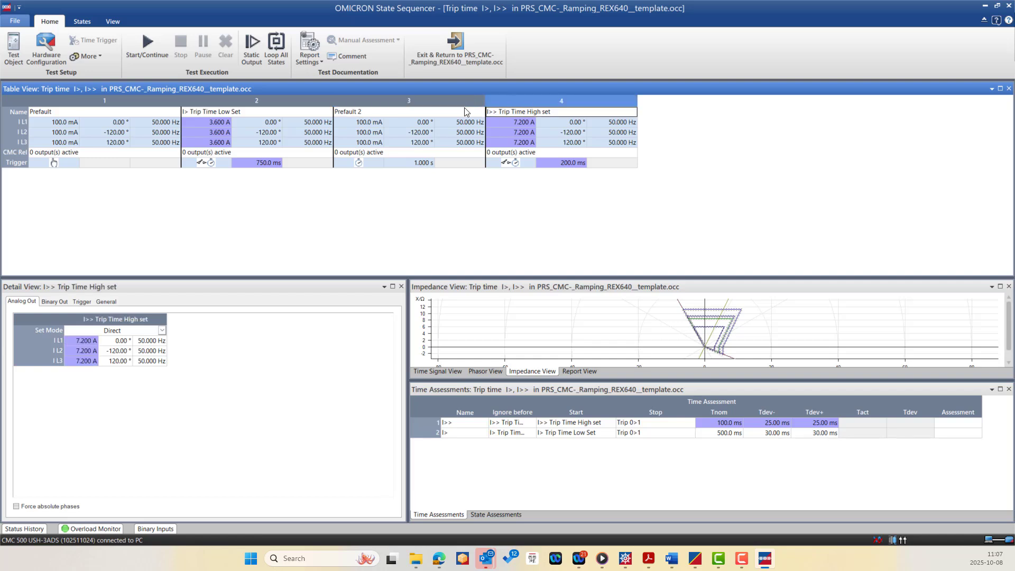
left_click(68, 110)
left_click(238, 102)
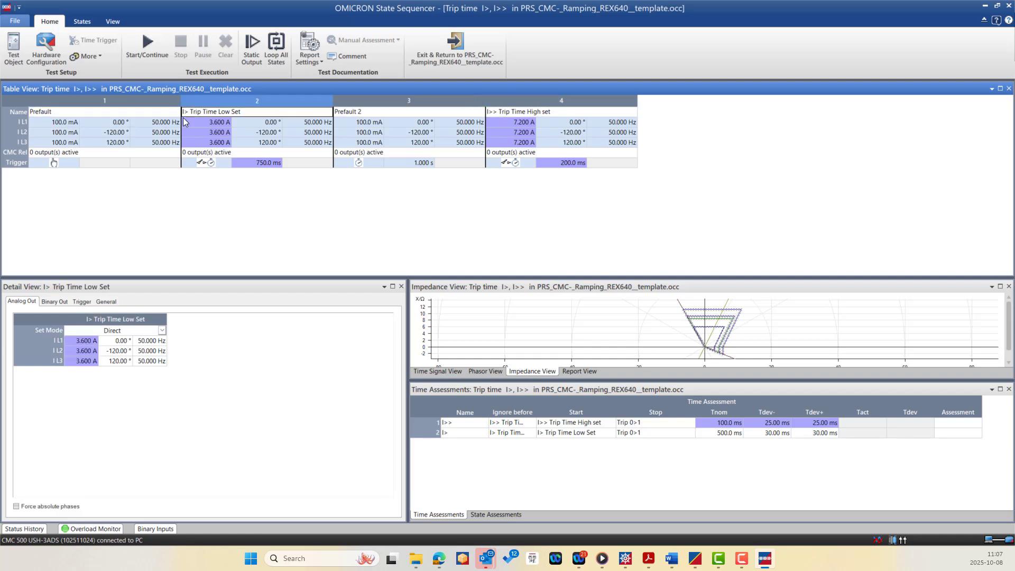
left_click(147, 106)
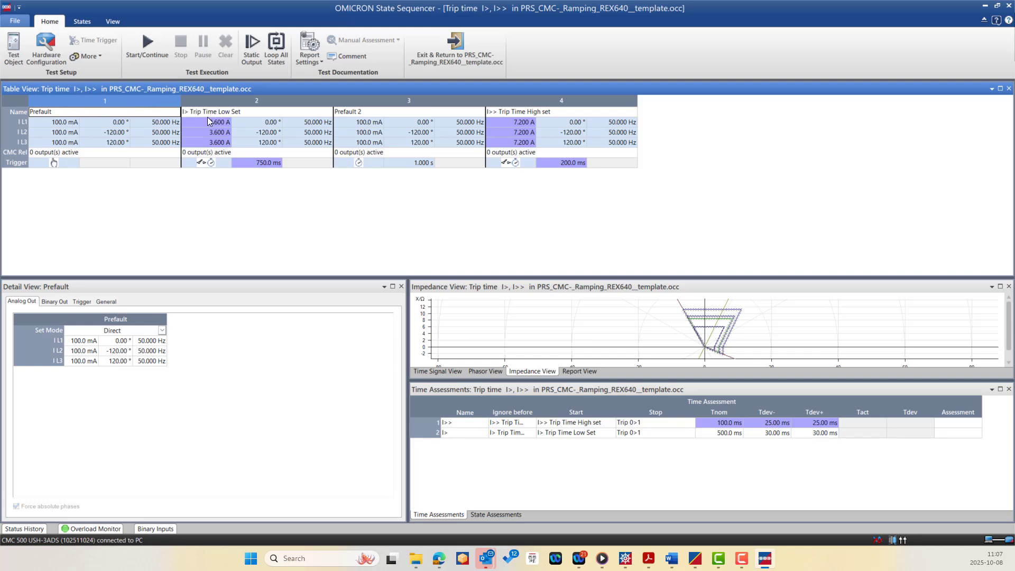
left_click(282, 105)
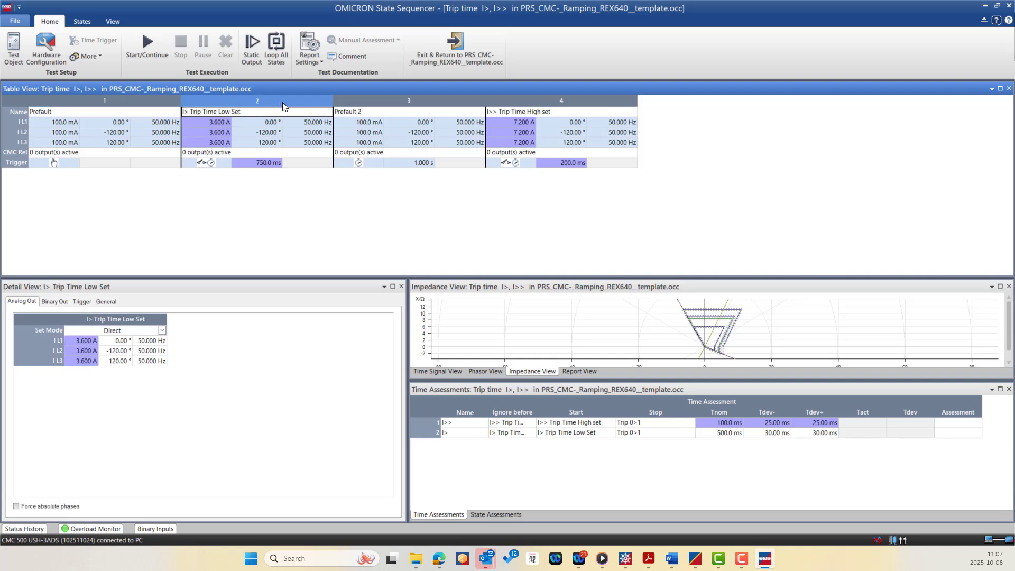
left_click(382, 99)
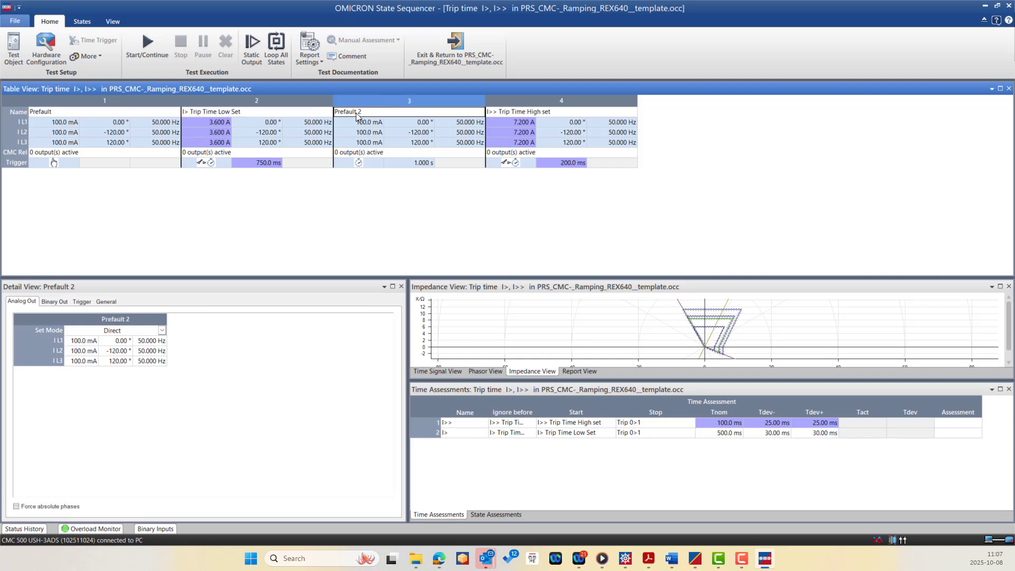
left_click(575, 103)
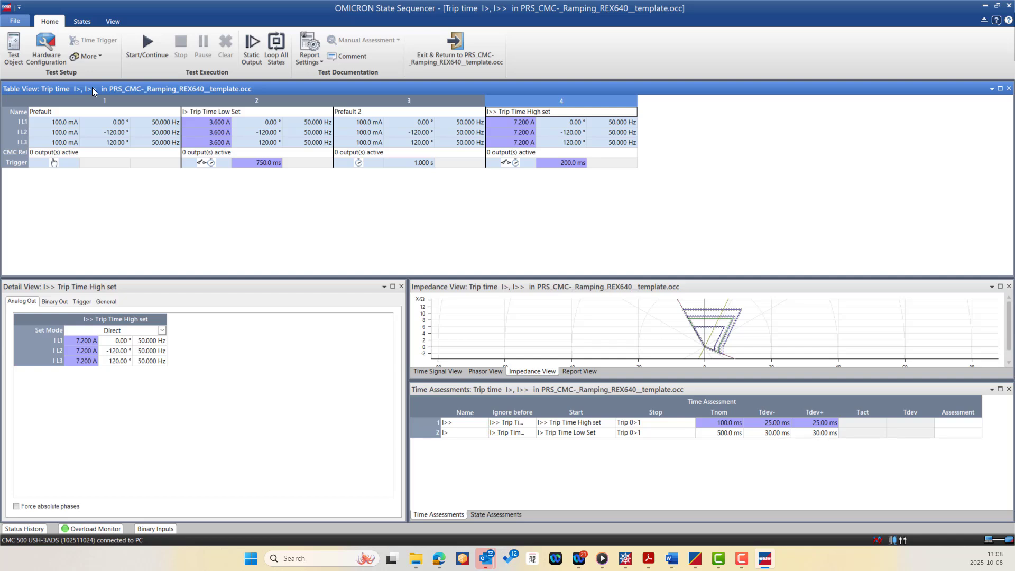
left_click(133, 124)
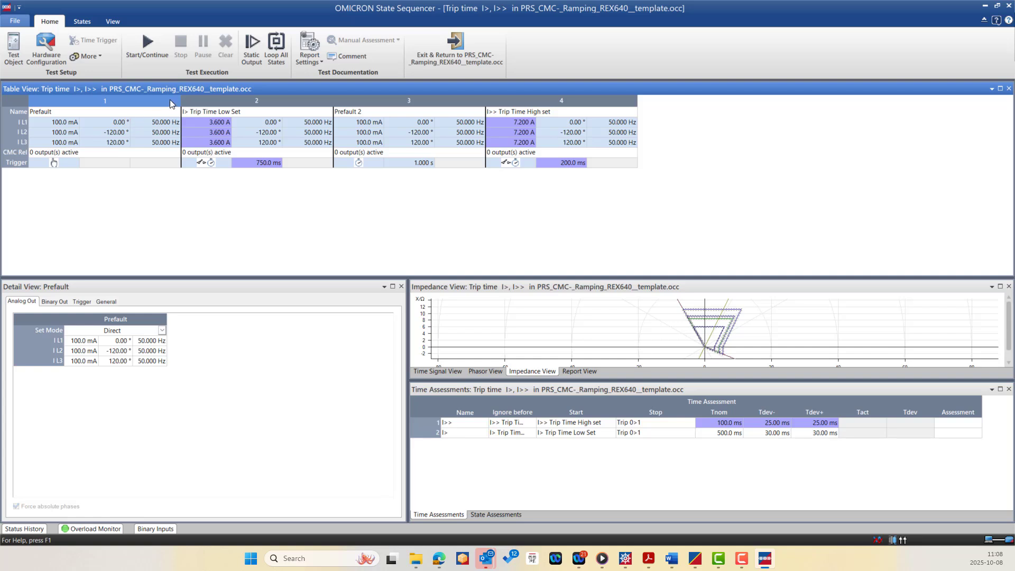
left_click(75, 290)
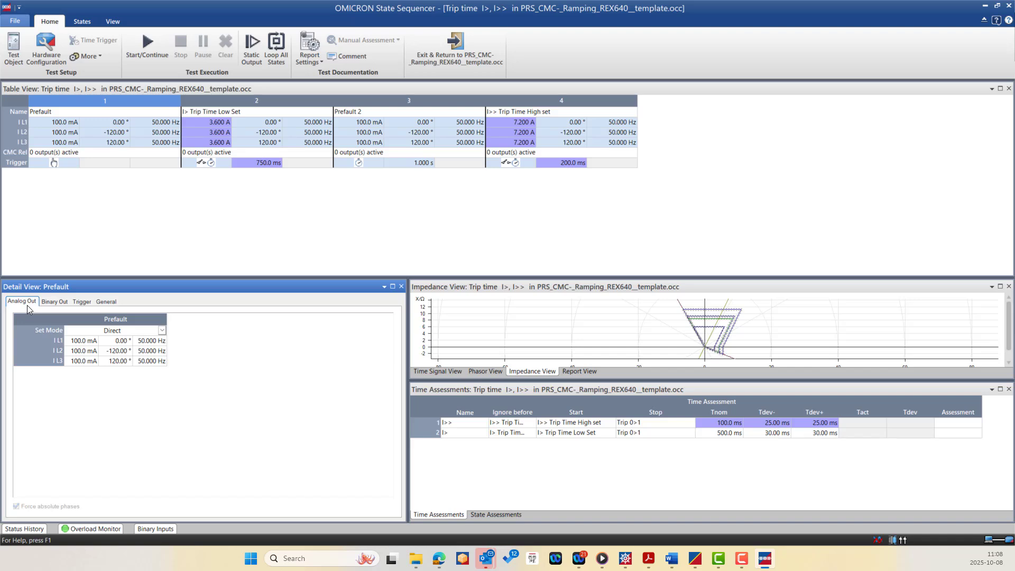
- Keep Prefault's set mode at Direct, check the I L2 -120.00° phase angle, and show Binary Out
left_click(160, 330)
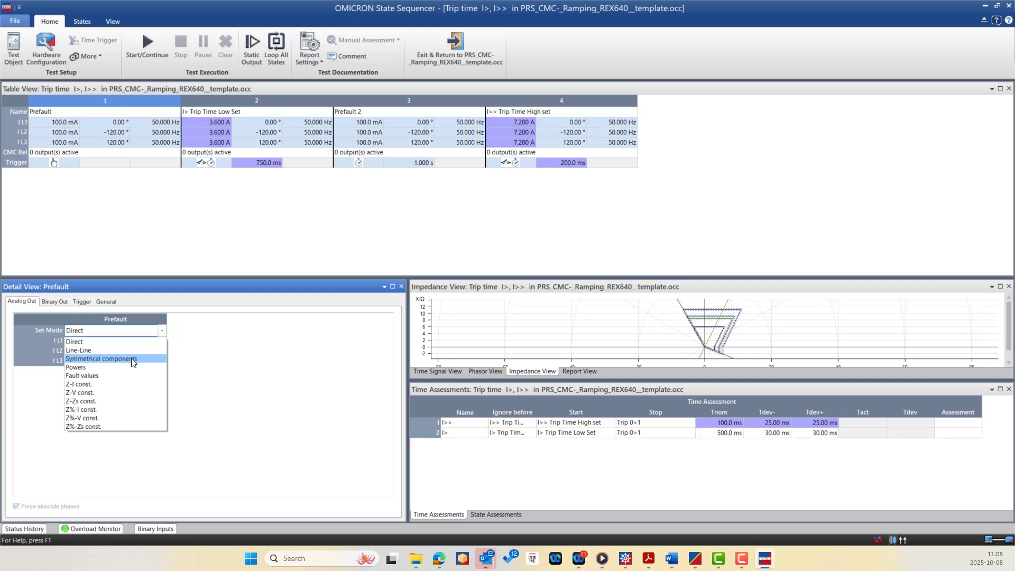
left_click(220, 367)
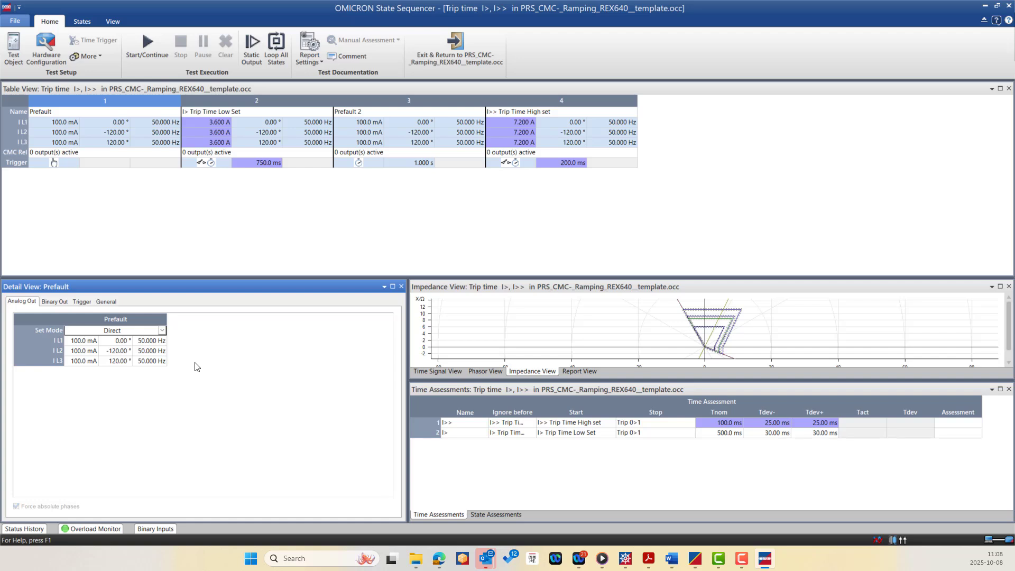
left_click(121, 349)
left_click(121, 353)
left_click(54, 301)
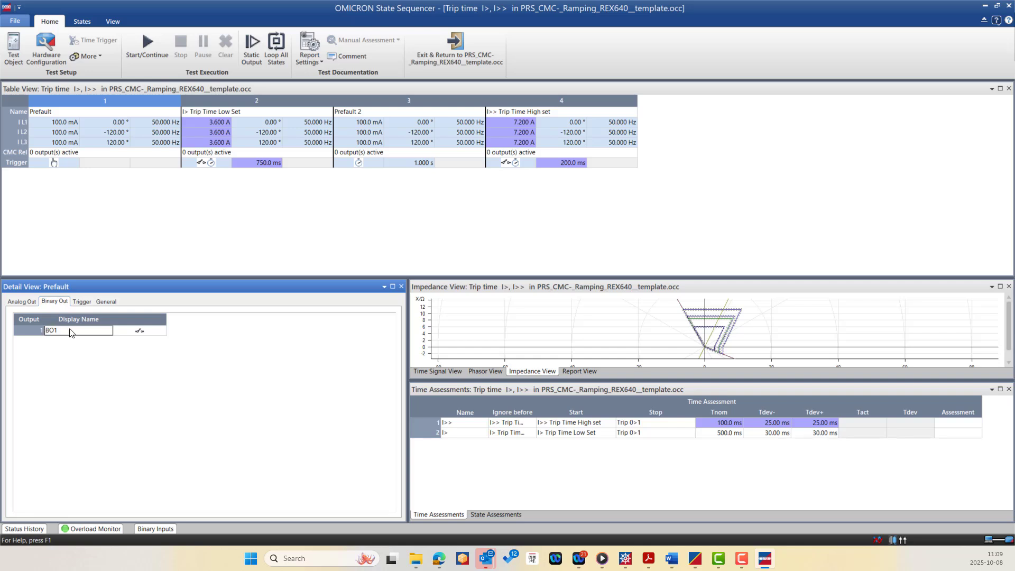
- Check Prefault's BO1 output, trigger and start condition settings, ending on its Trigger settings
left_click(140, 333)
left_click(82, 302)
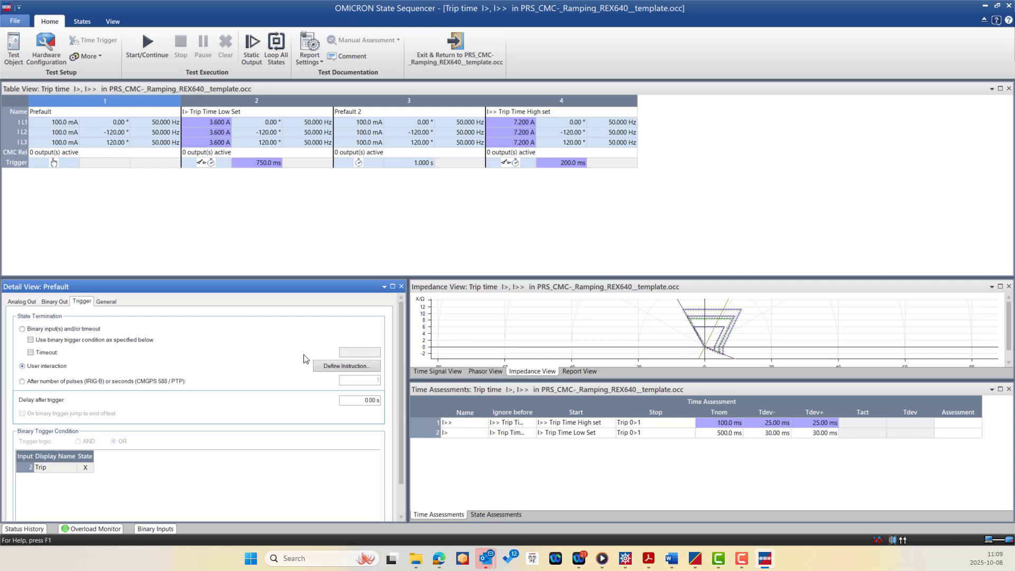
left_click(108, 302)
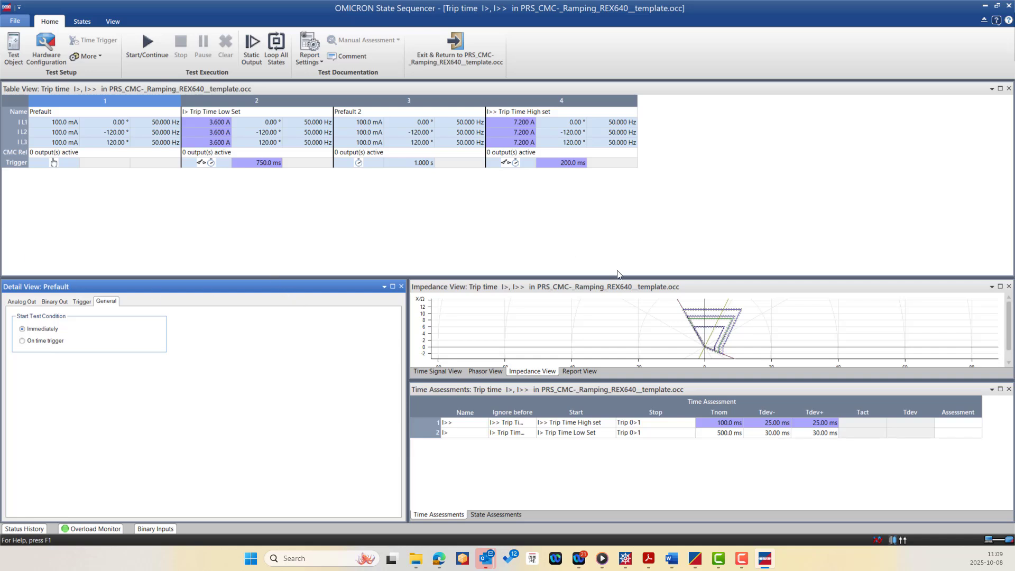
left_click(55, 302)
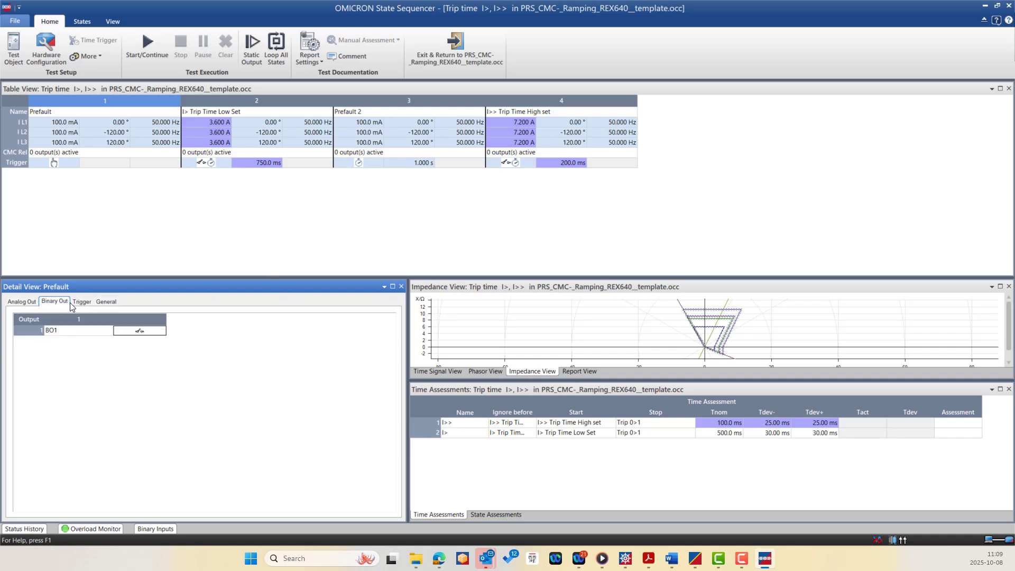
left_click(80, 302)
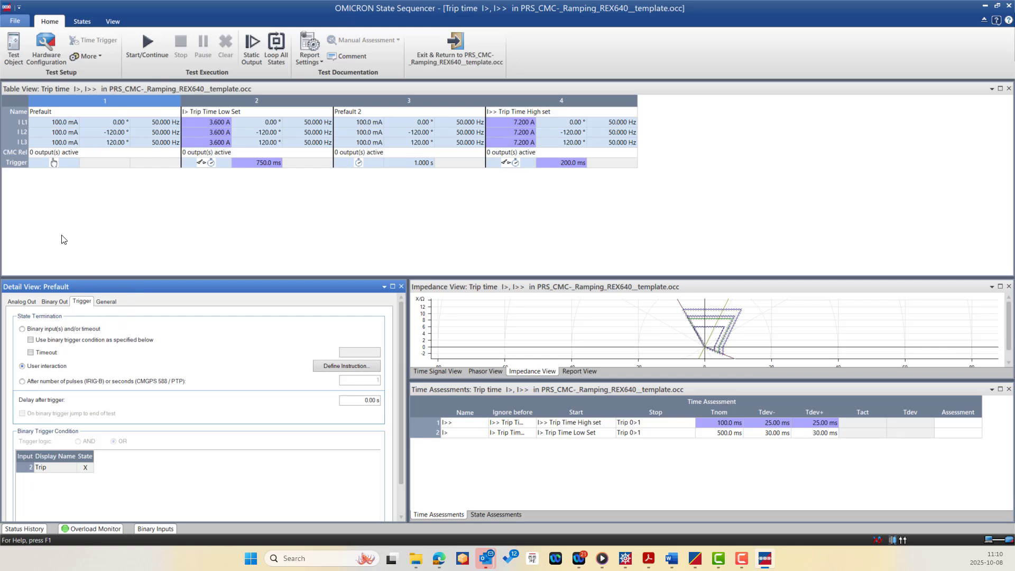
left_click(333, 366)
left_click_drag(471, 205, 458, 195)
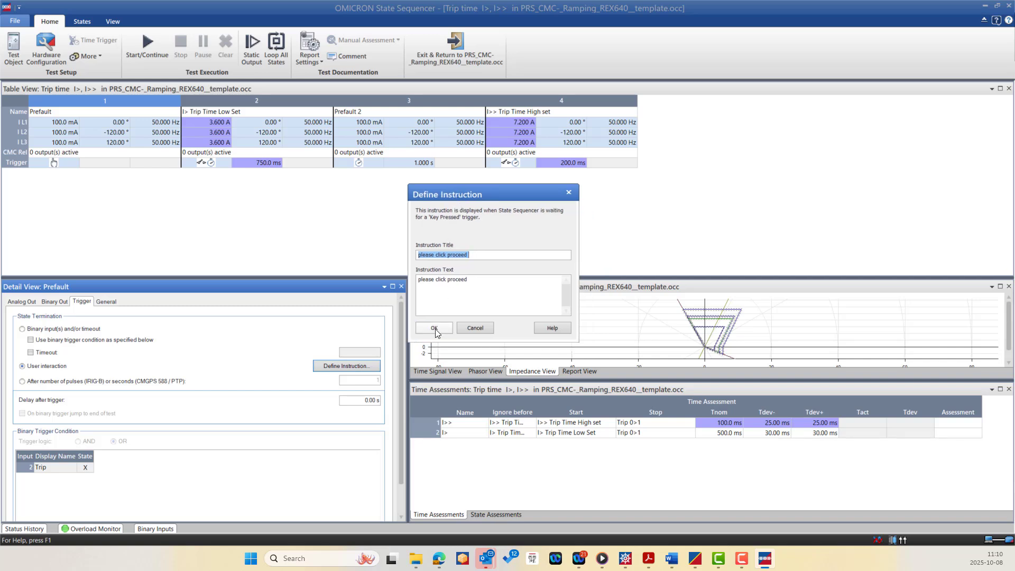
left_click(568, 195)
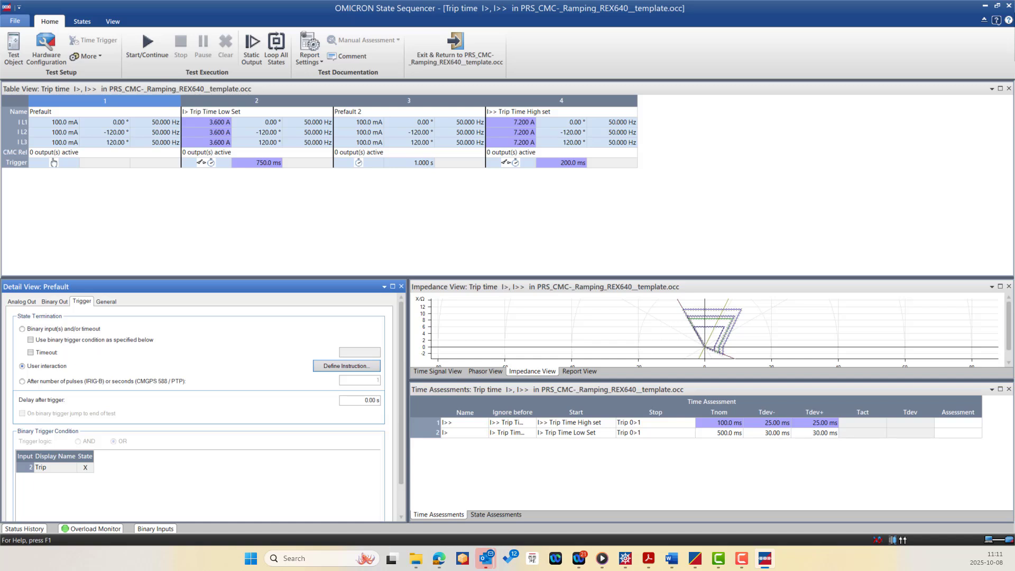
- Set the I>> time assessment's Ignore before state, widening the Ignore before column
left_click(455, 391)
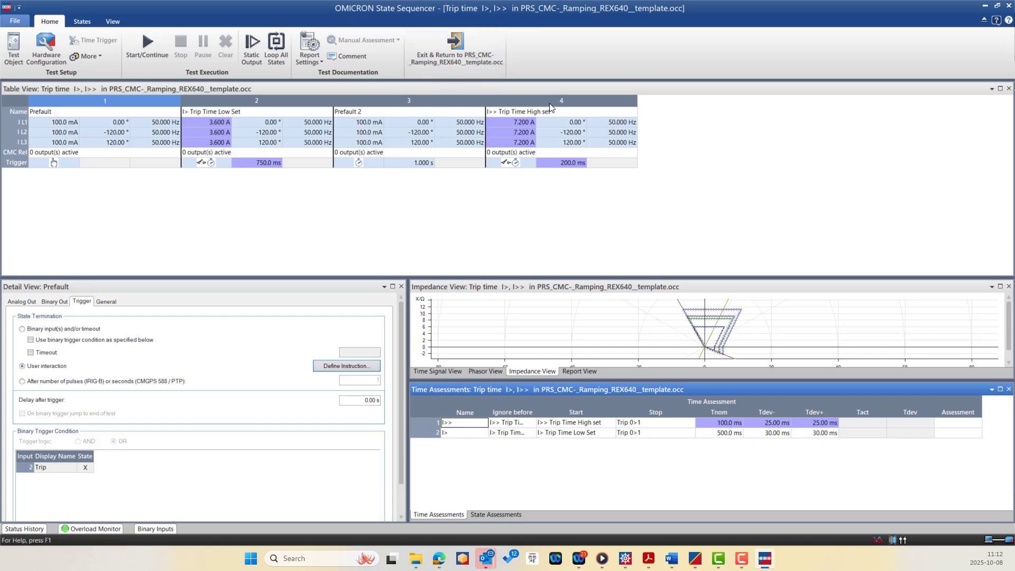
left_click(529, 422)
left_click_drag(536, 412, 580, 410)
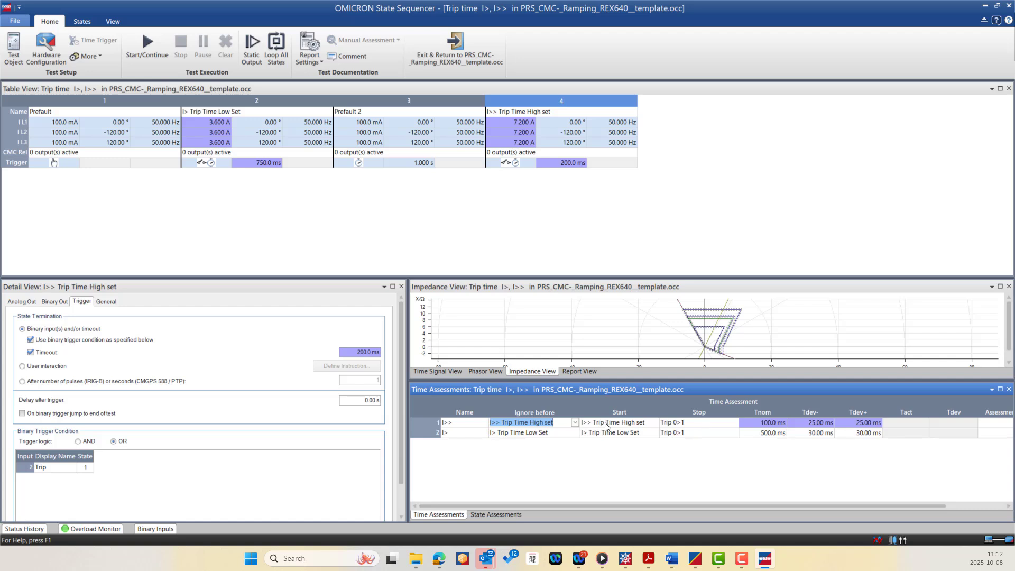
left_click(437, 435)
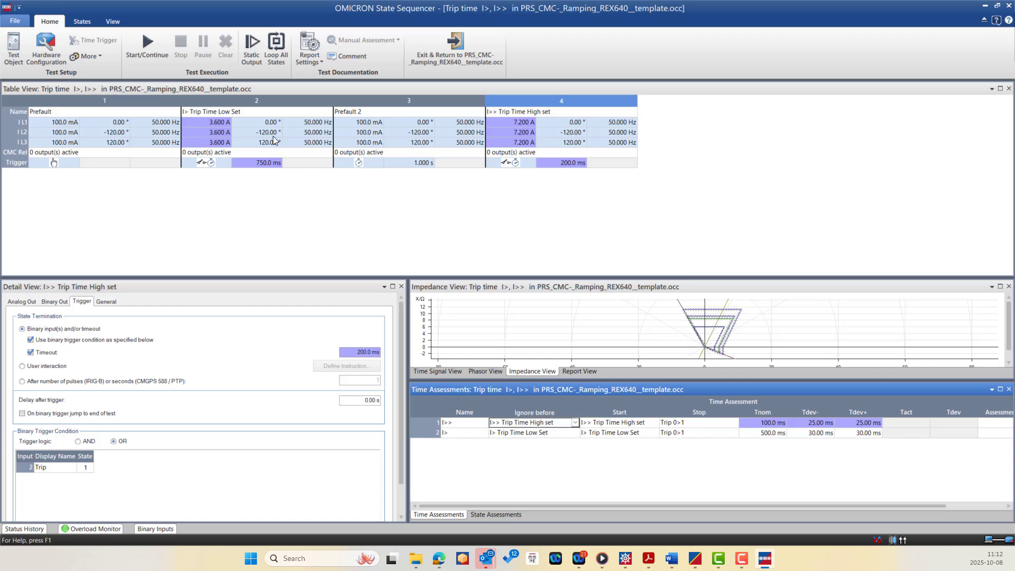
left_click(263, 103)
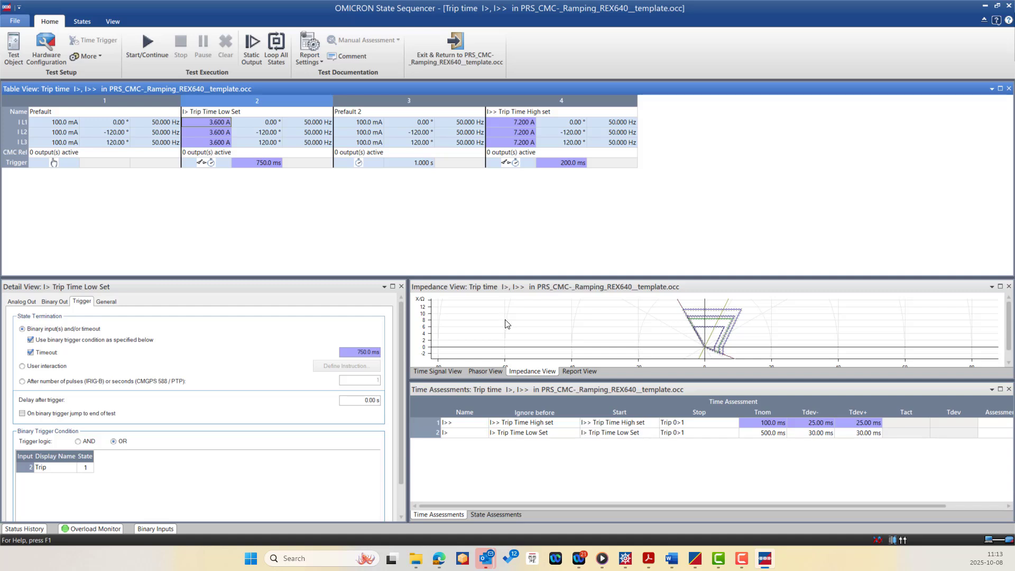
left_click(534, 433)
left_click(624, 432)
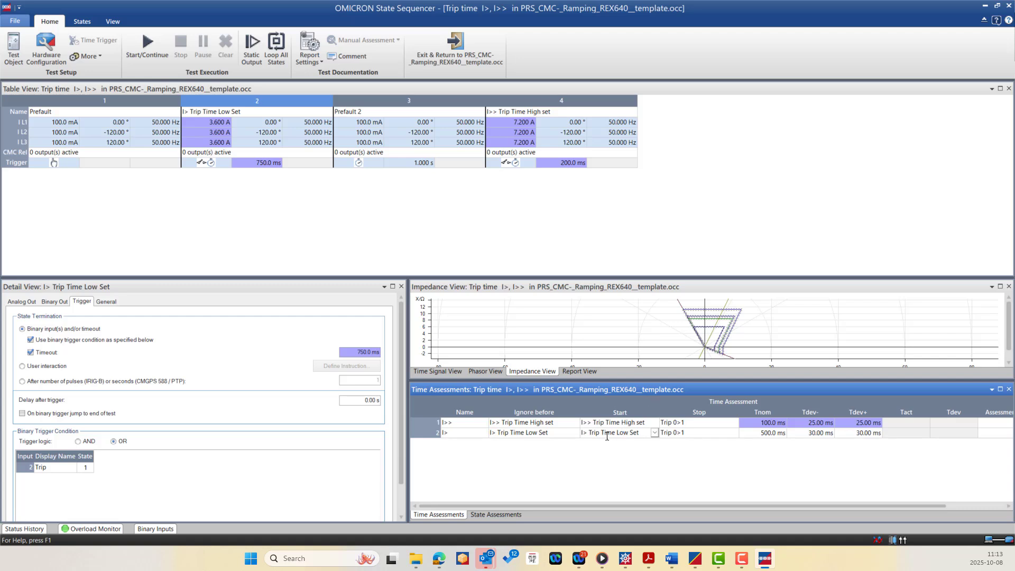
left_click(774, 434)
left_click(817, 434)
left_click(869, 434)
left_click(817, 434)
- Step between Prefault 2 and I> Trip Time Low Set with Next/Previous, and inspect Delete options
left_click(394, 109)
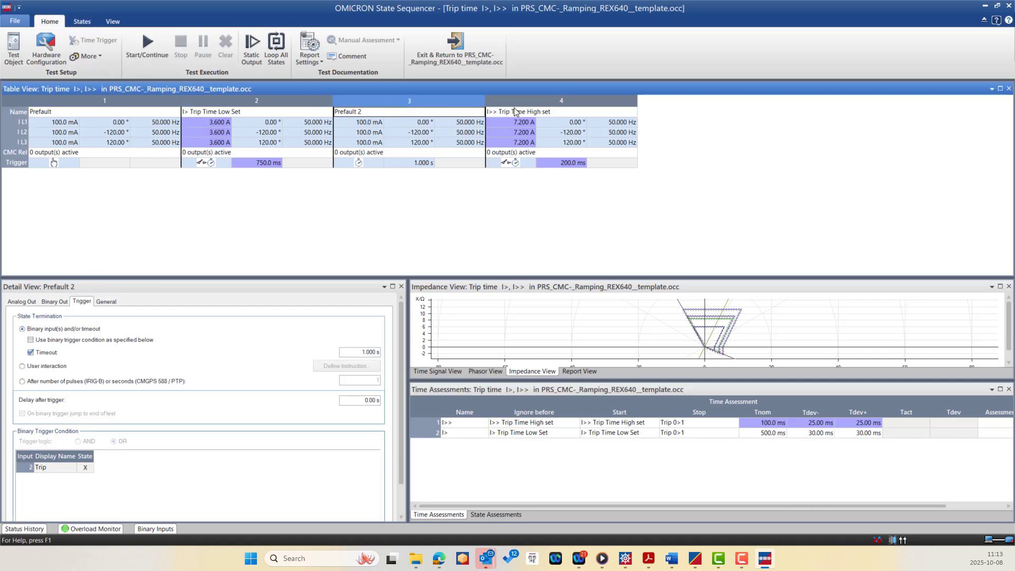
left_click(246, 98)
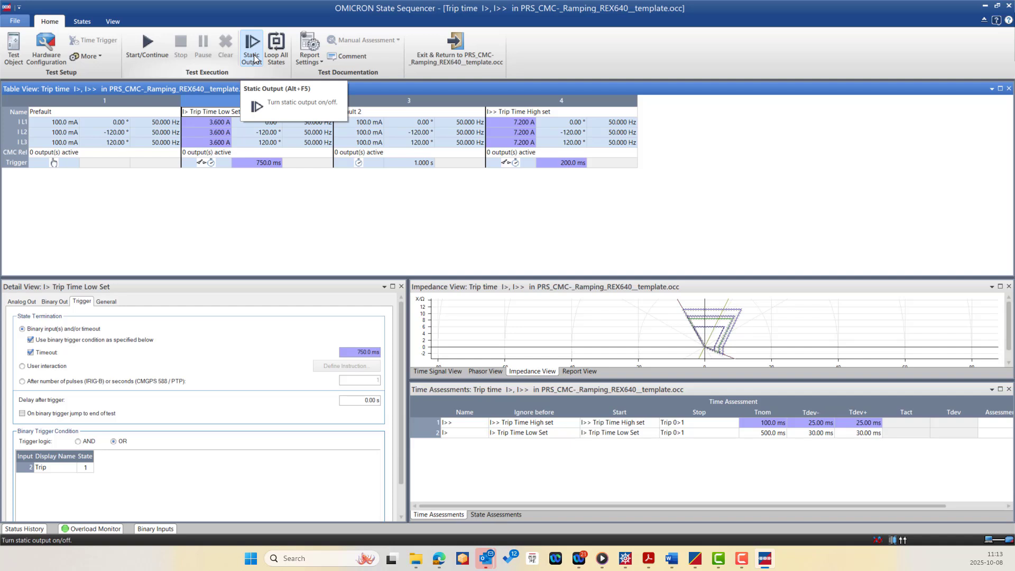
left_click(83, 22)
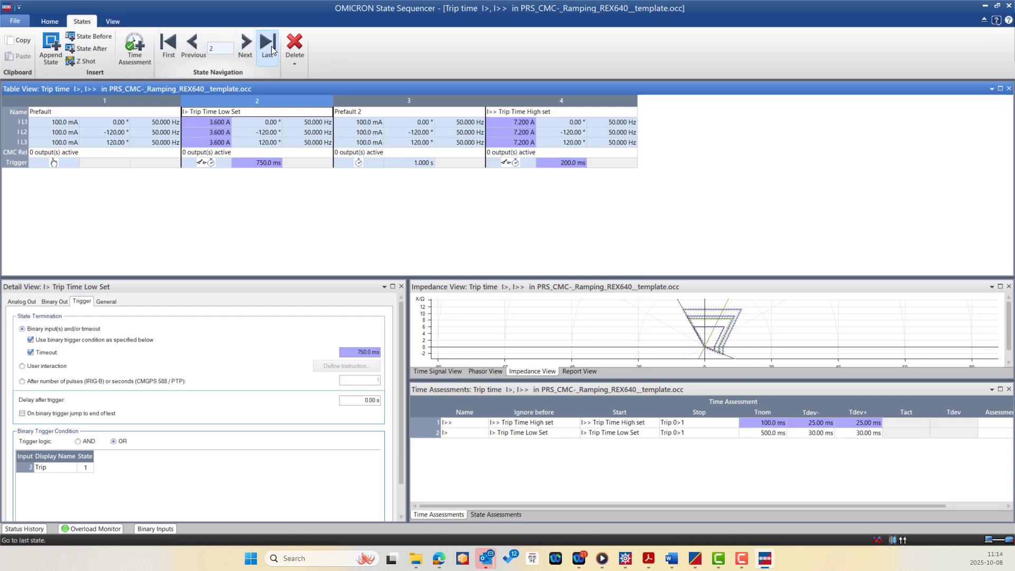
left_click(254, 49)
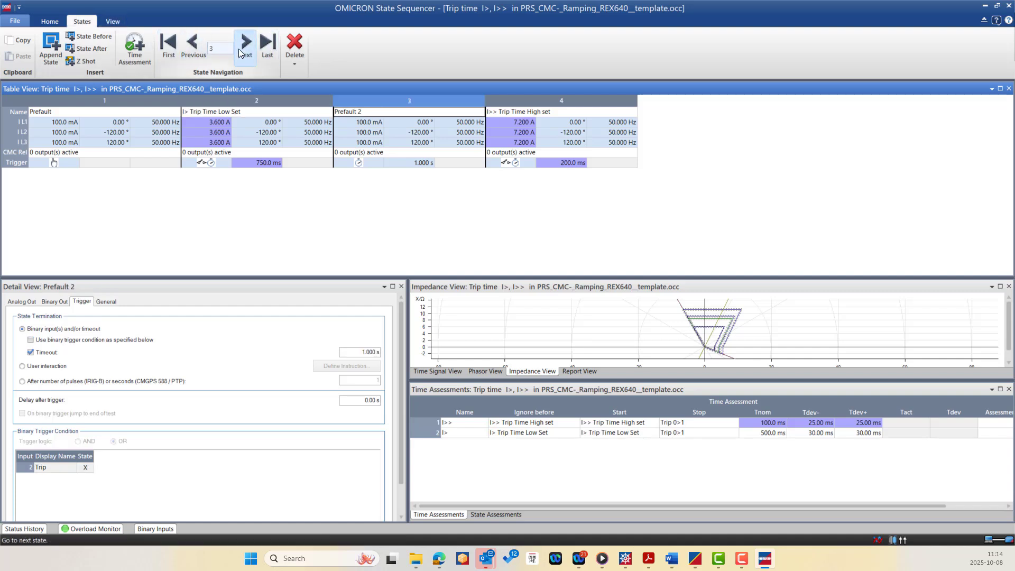
left_click(195, 47)
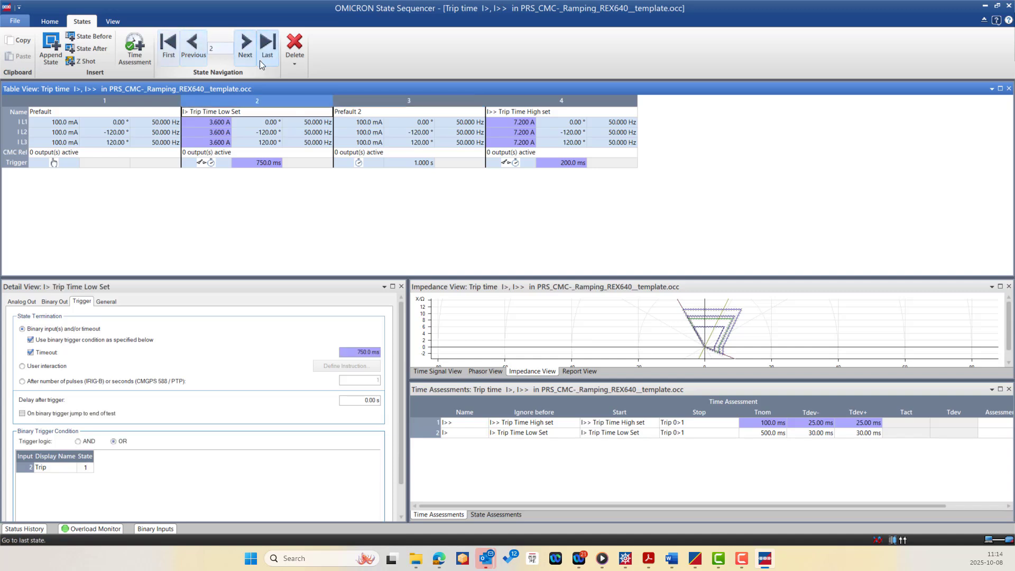
left_click(293, 55)
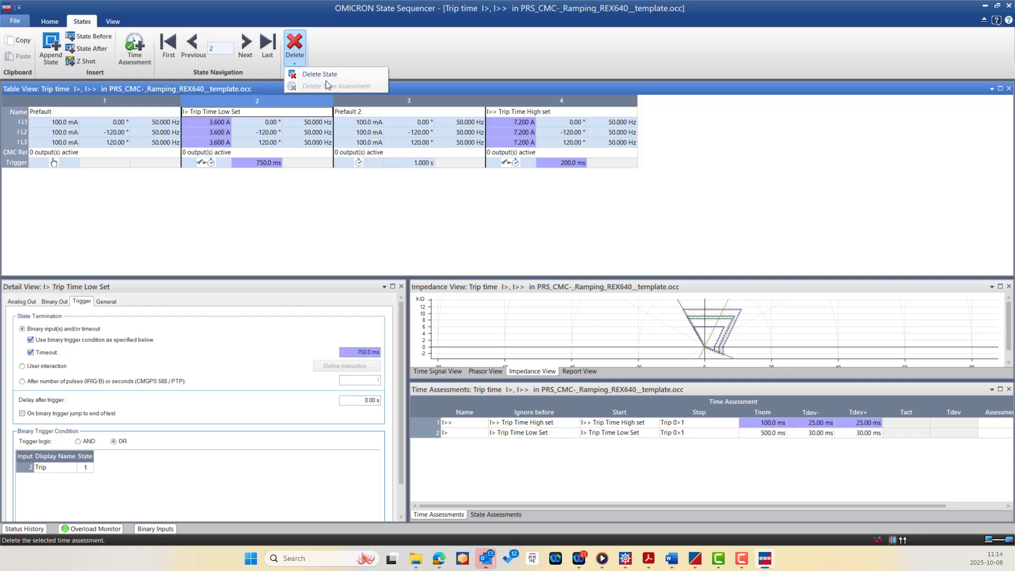
left_click(208, 50)
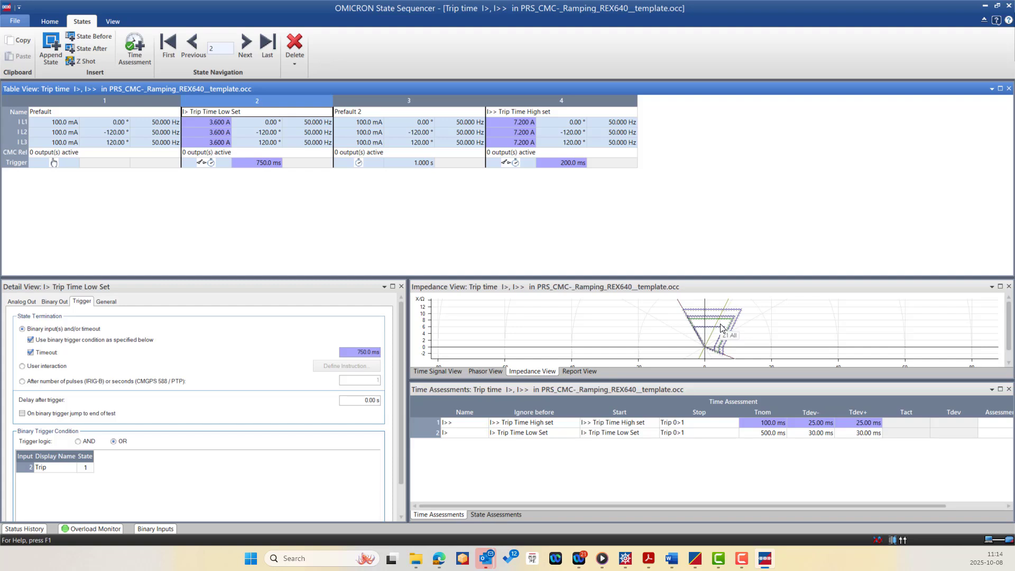
- Show I> Trip Time Low Set's analog output currents, keeping Direct set mode, and return to Home
left_click(22, 301)
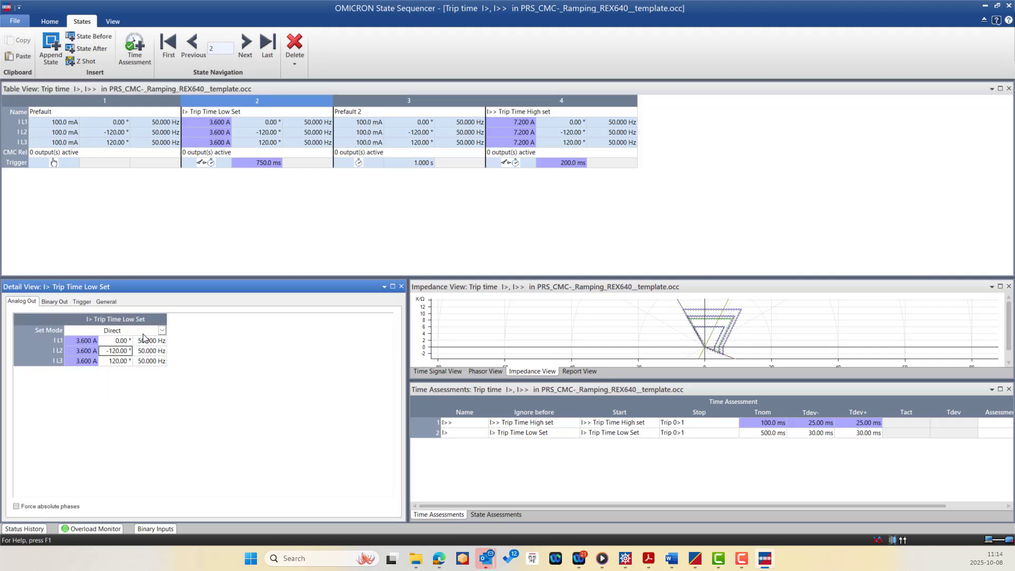
left_click(162, 330)
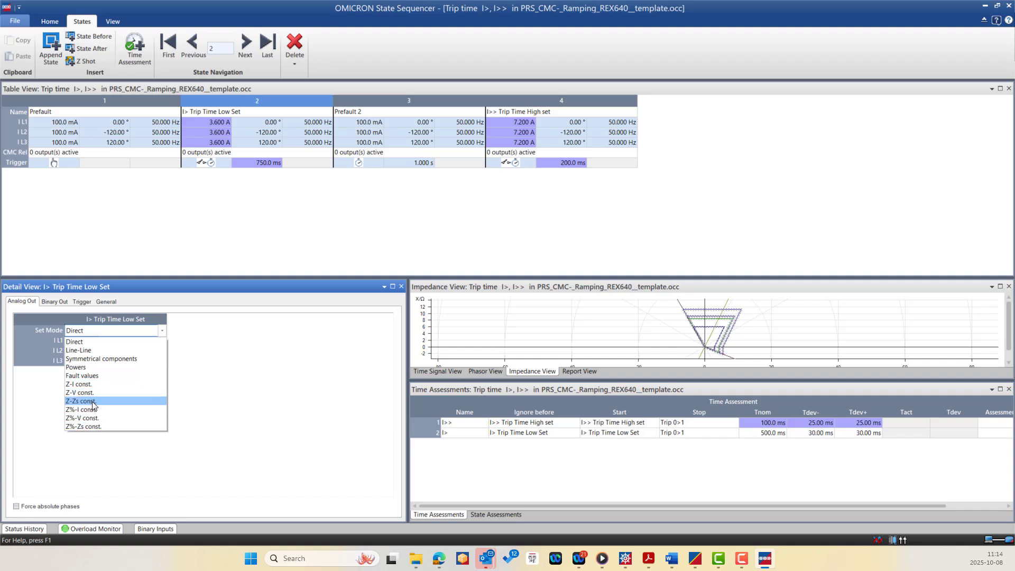
left_click(247, 377)
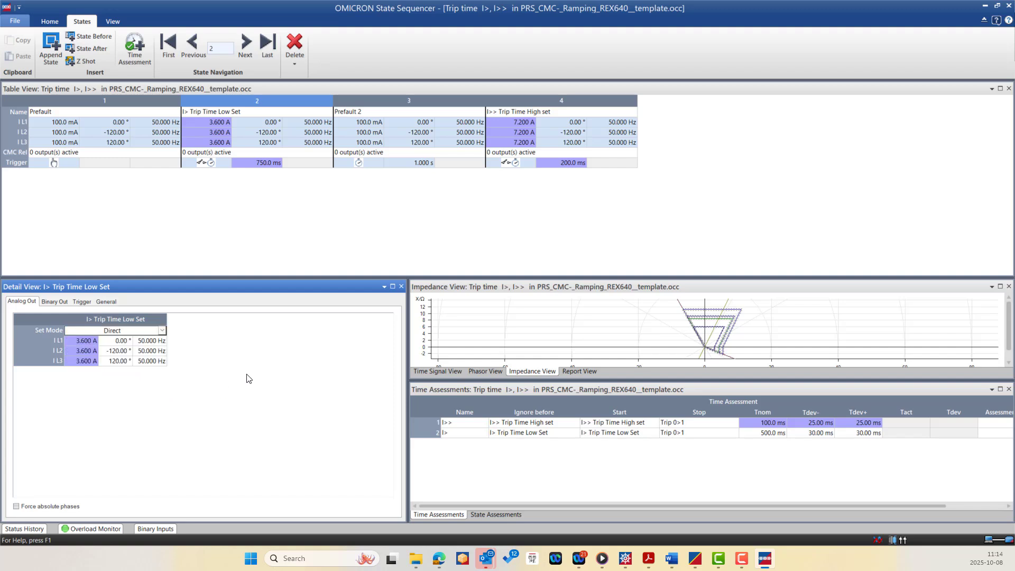
left_click(143, 98)
left_click(50, 21)
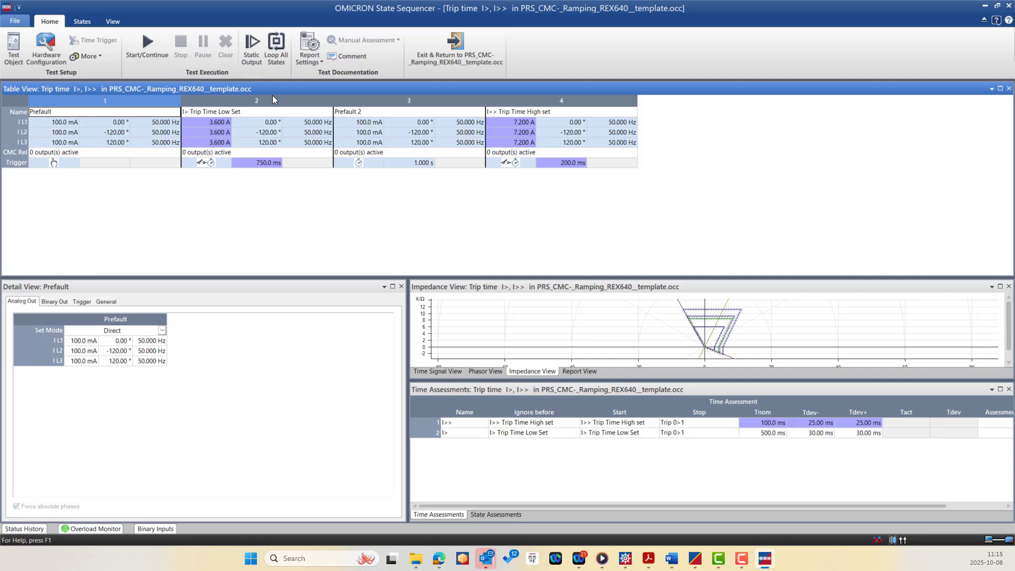
left_click(273, 100)
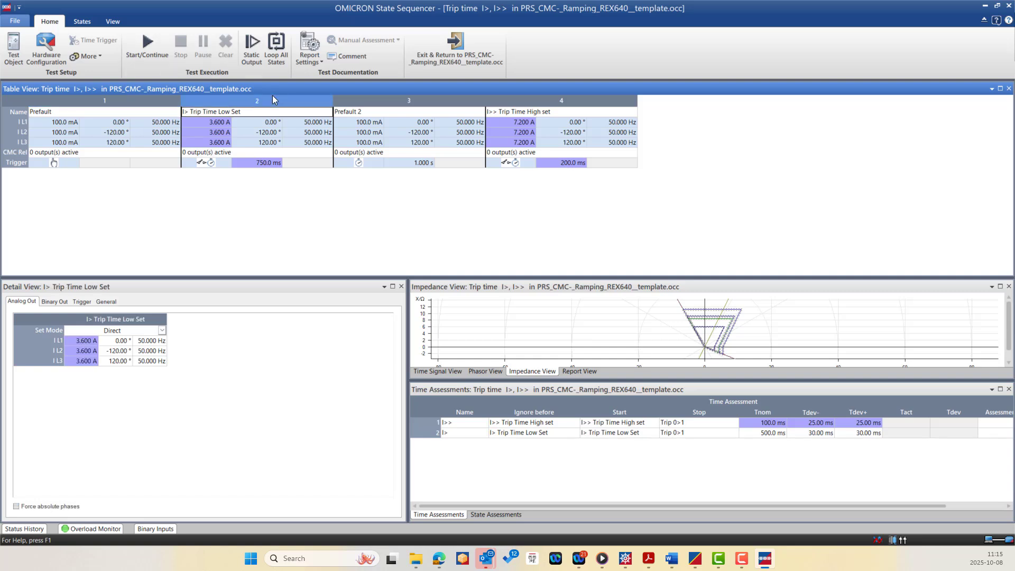
- Link state 2's 750.0 ms trip time to the XRIO Nom. Time Multiplier parameter
right_click(213, 121)
left_click(264, 174)
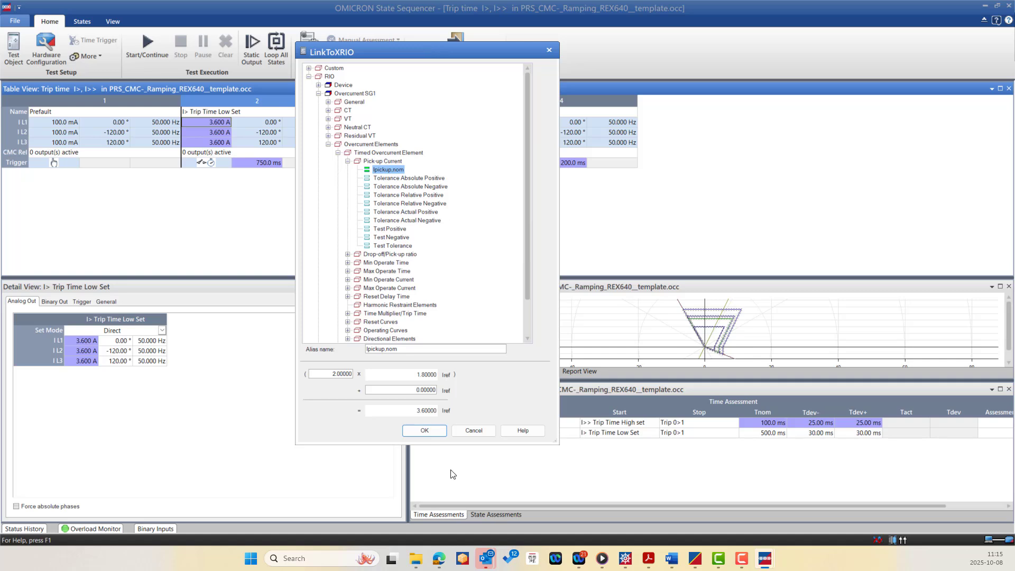
left_click(473, 430)
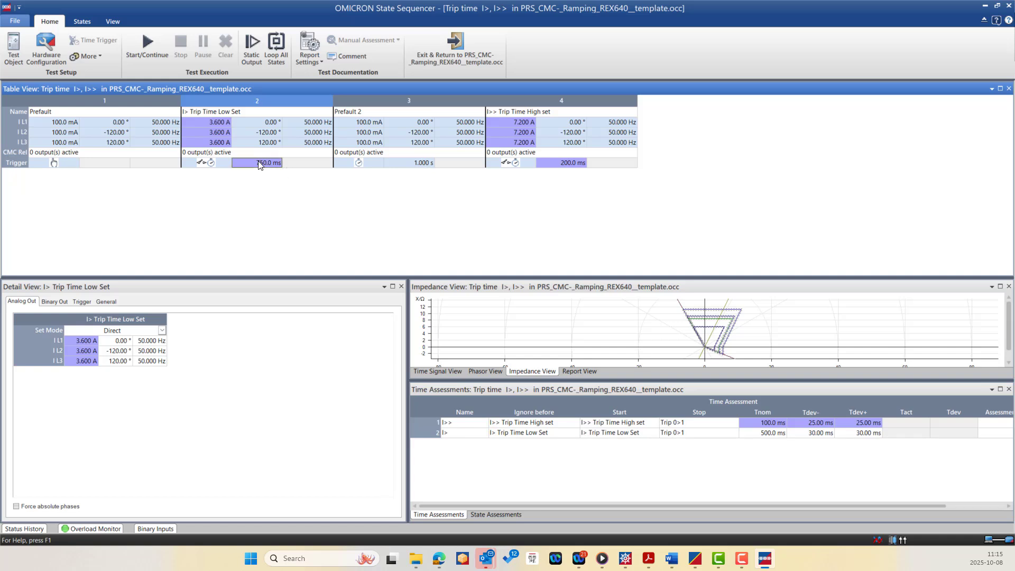
right_click(258, 162)
left_click(280, 169)
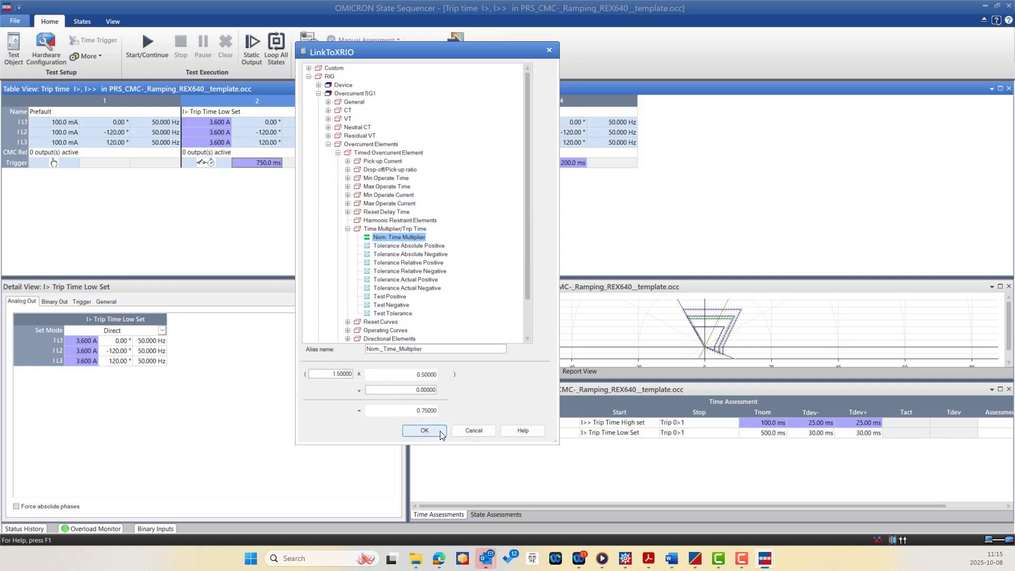
left_click(407, 429)
- Link the I>> state's 7.200 A current to Ipickup.nom and its 200.0 ms trip time to XRIO
left_click(407, 102)
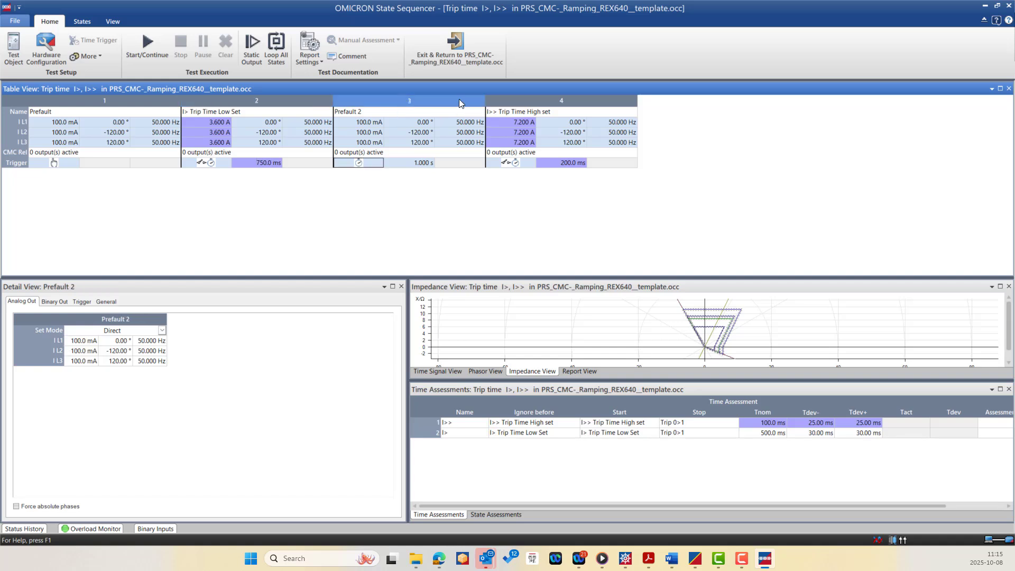
left_click(562, 103)
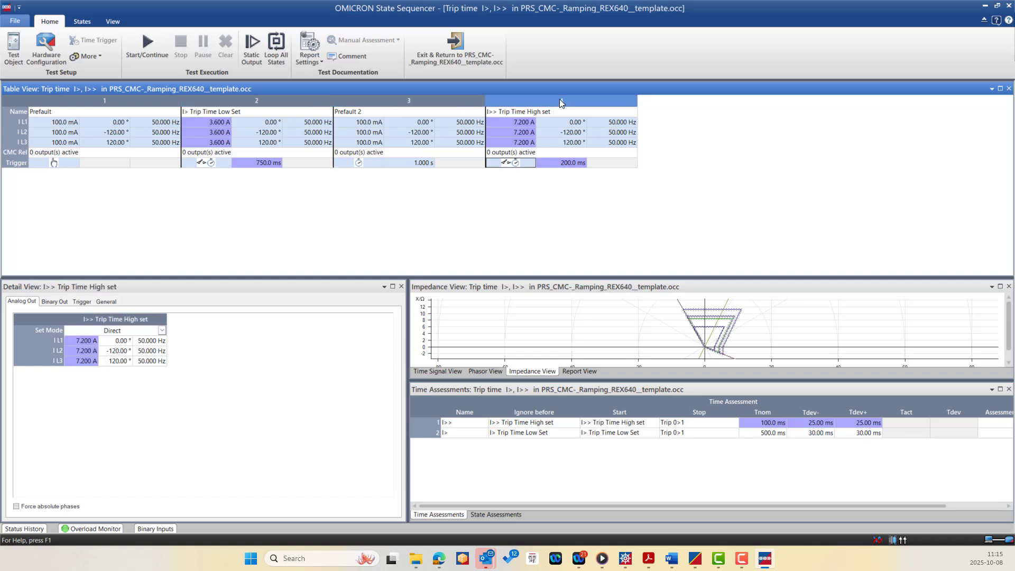
double_click(523, 122)
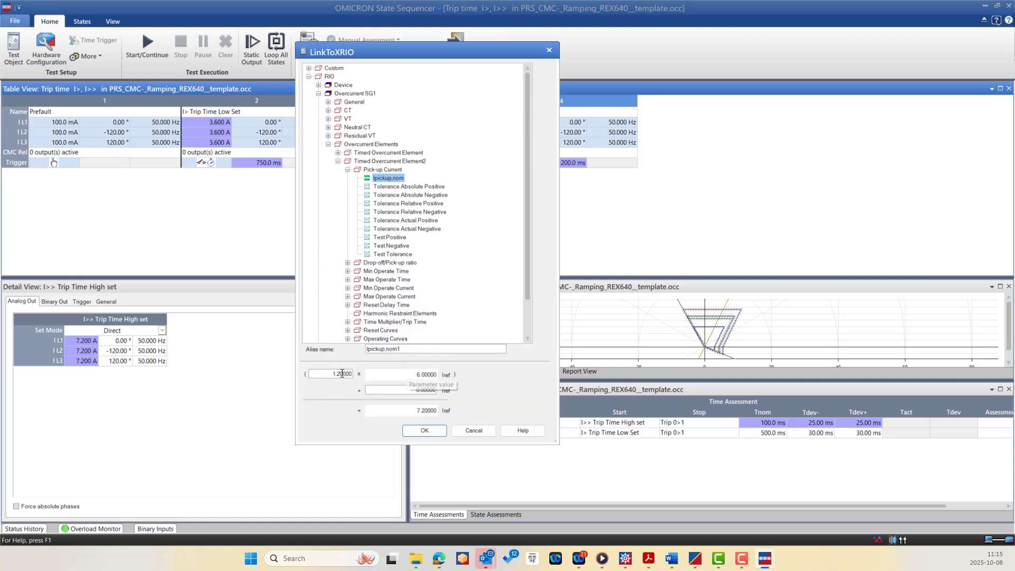
left_click(429, 435)
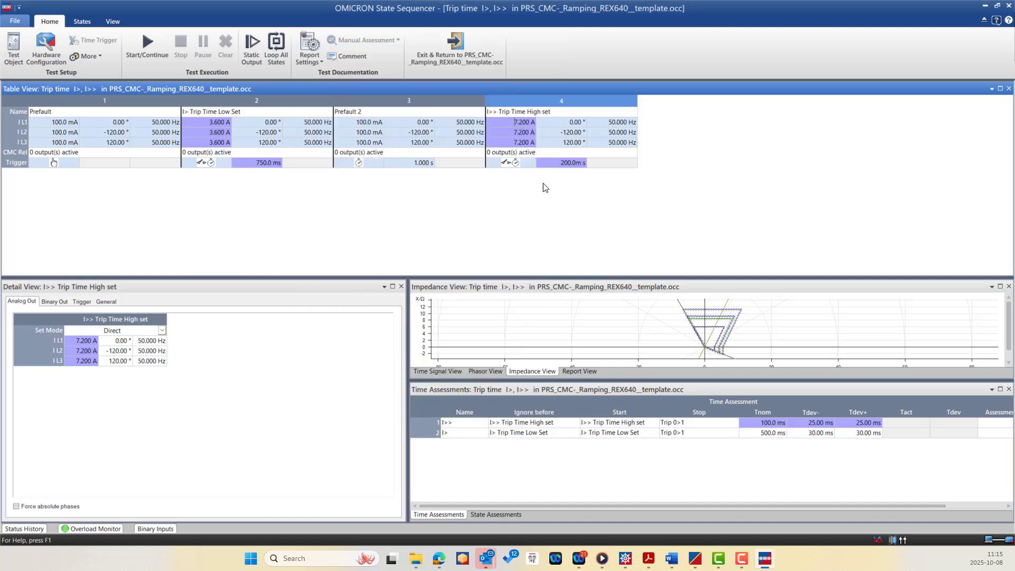
right_click(564, 162)
left_click(608, 174)
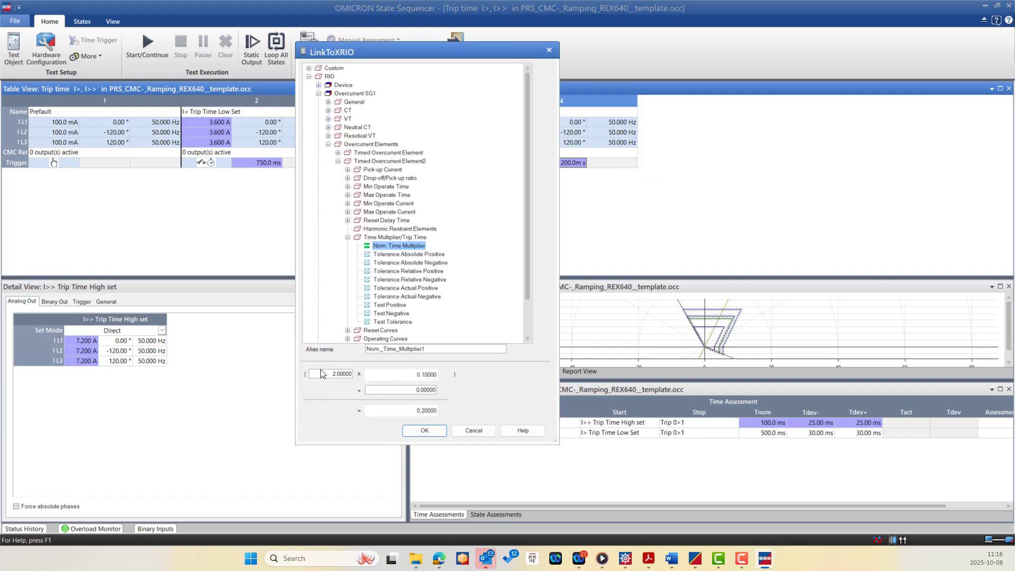
left_click(425, 432)
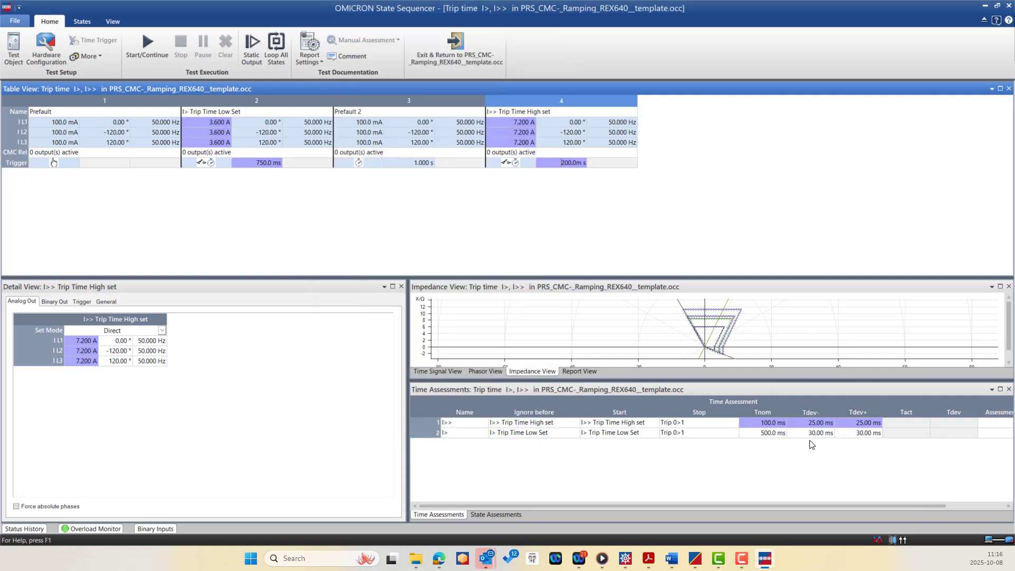
mouse_move(807, 430)
- Run the test past the proceed prompt: I>> trips at 119.9 ms, I> at 518.0 ms
left_click(144, 52)
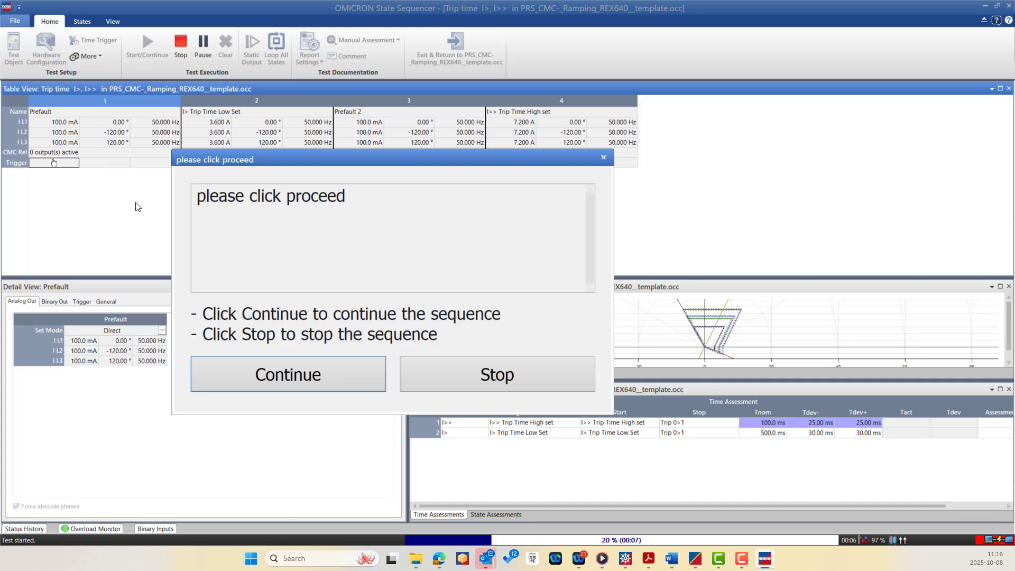
left_click(291, 374)
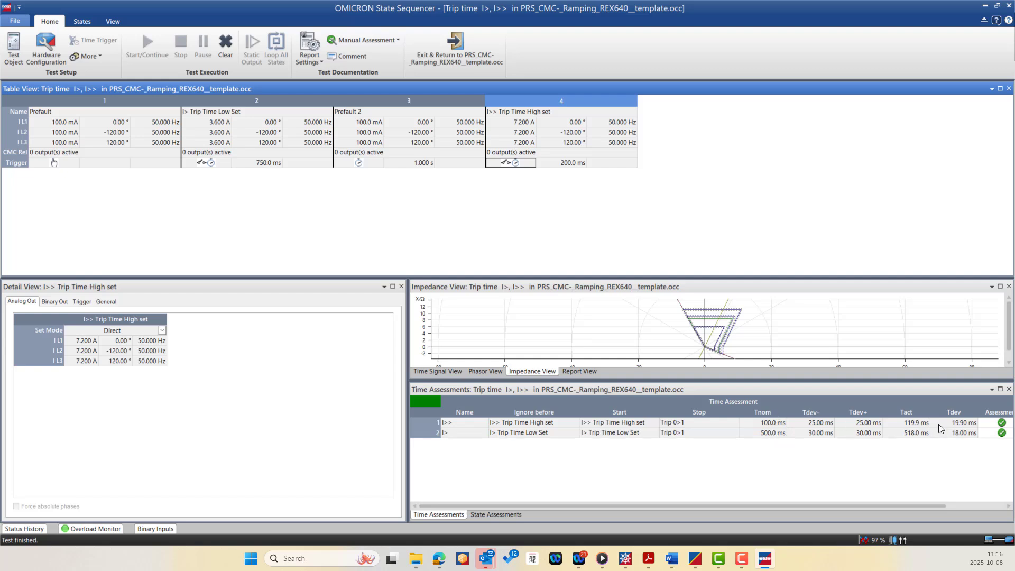
mouse_move(849, 427)
left_click(507, 515)
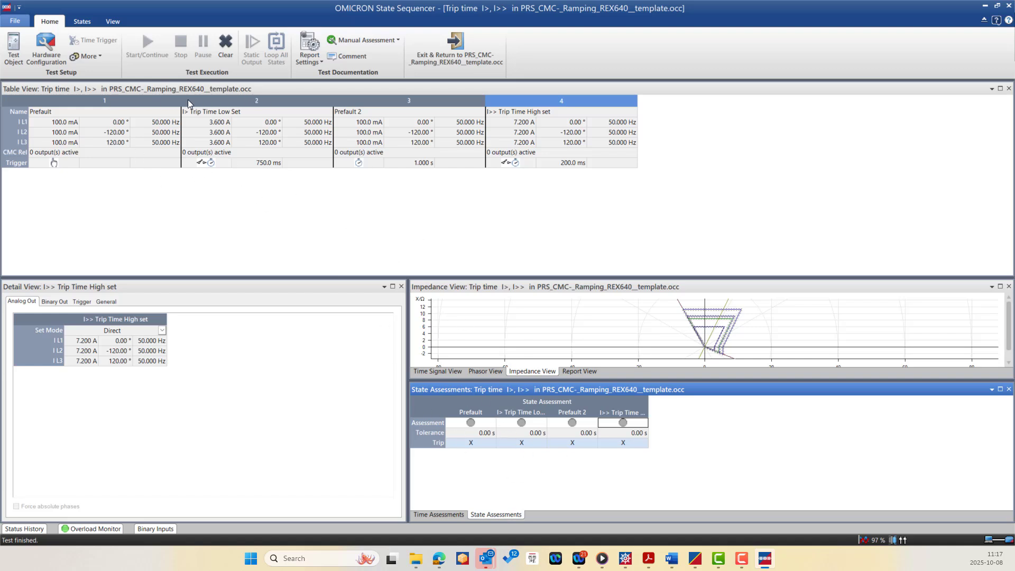
left_click(124, 102)
left_click(237, 100)
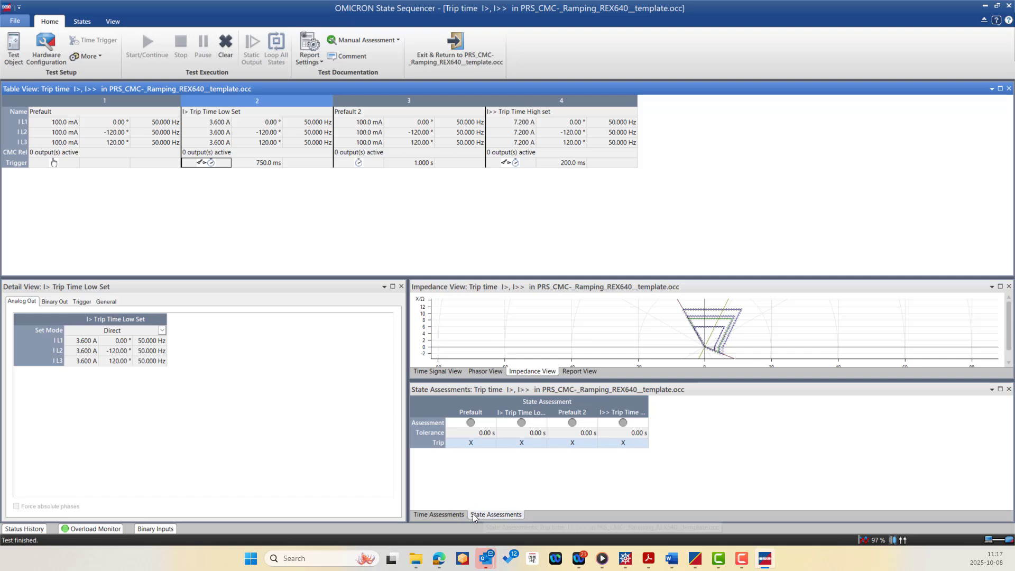
left_click(443, 514)
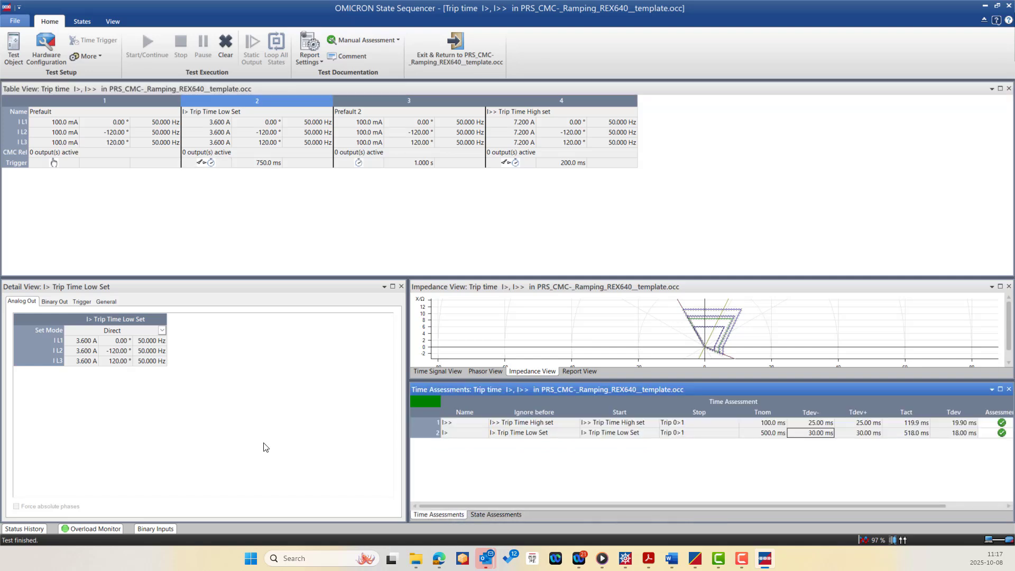